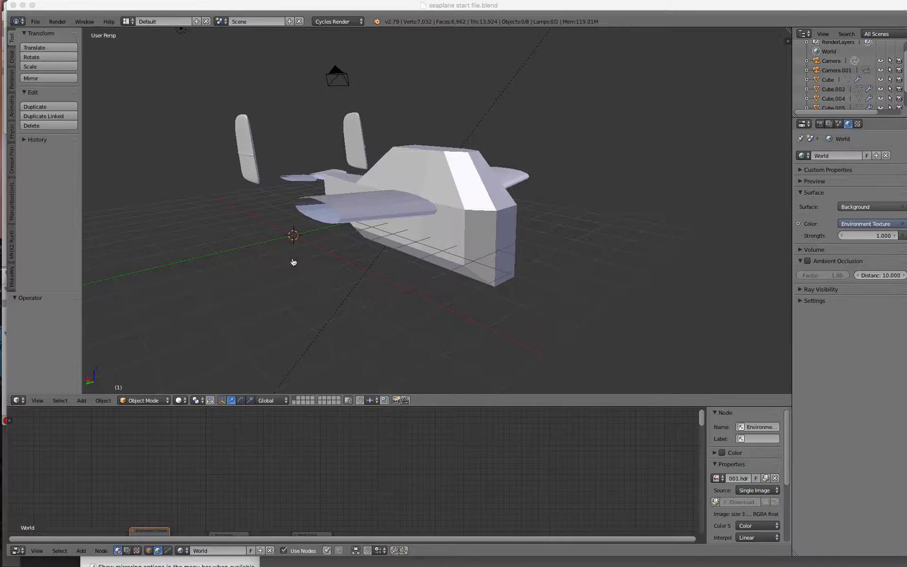
# Switch to Chrome and look through the orange seaplane reference renders in the forum thread's gallery.
pyautogui.press('super+Tab')
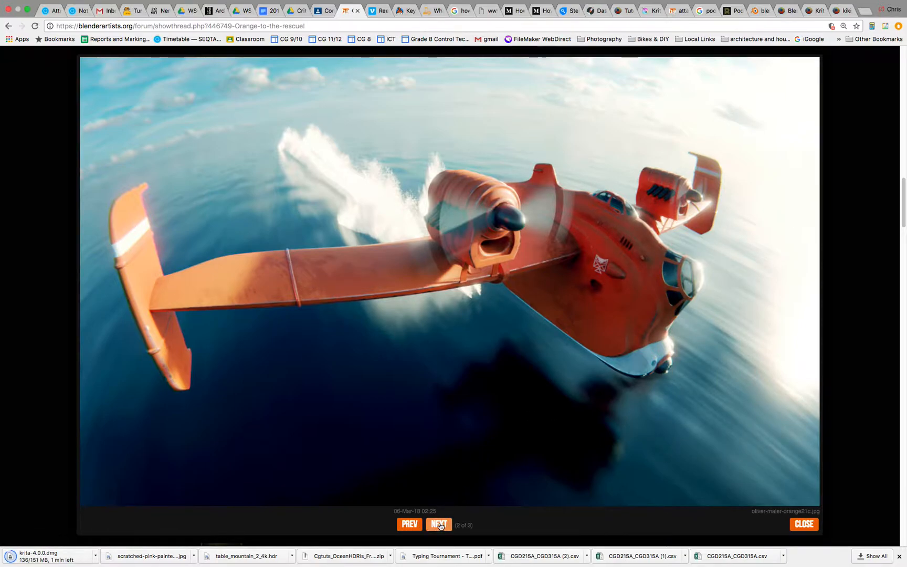
pyautogui.click(439, 524)
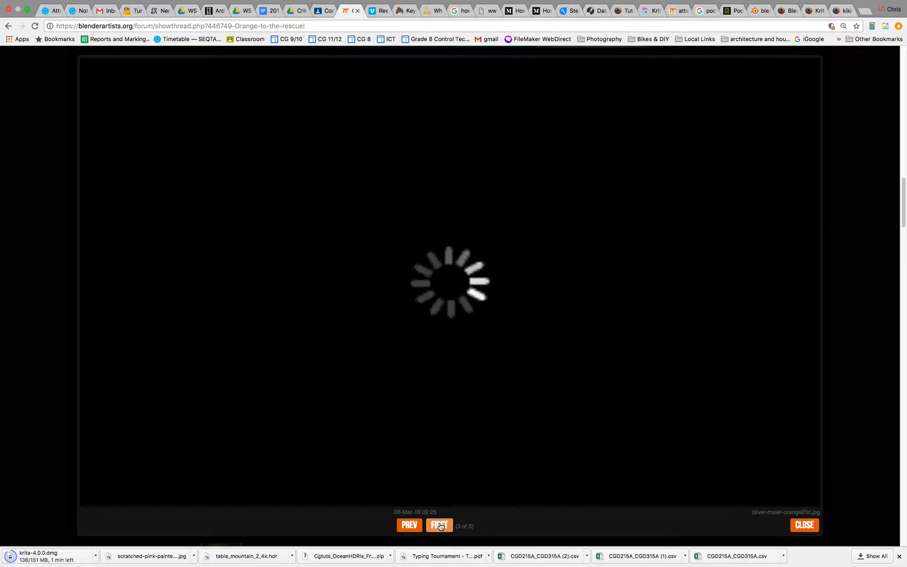
pyautogui.click(410, 525)
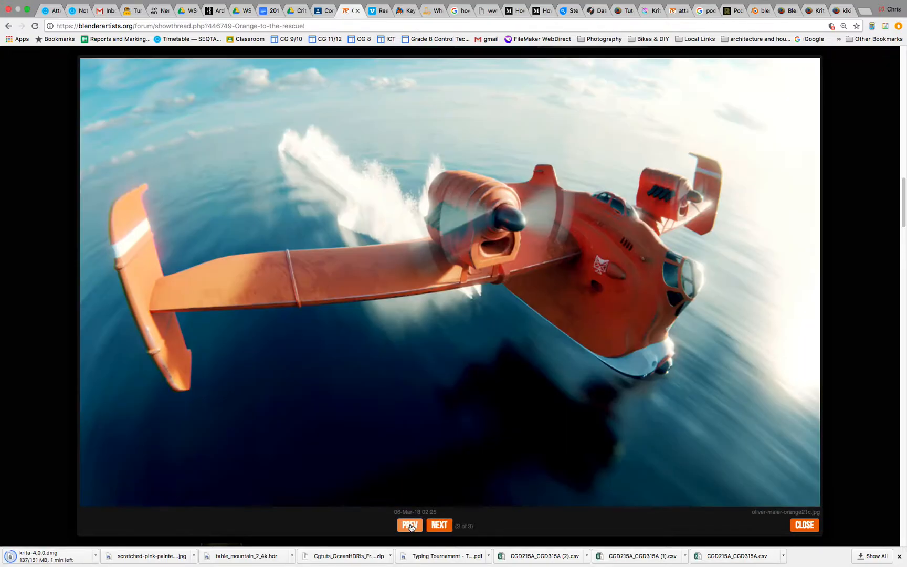
pyautogui.click(429, 525)
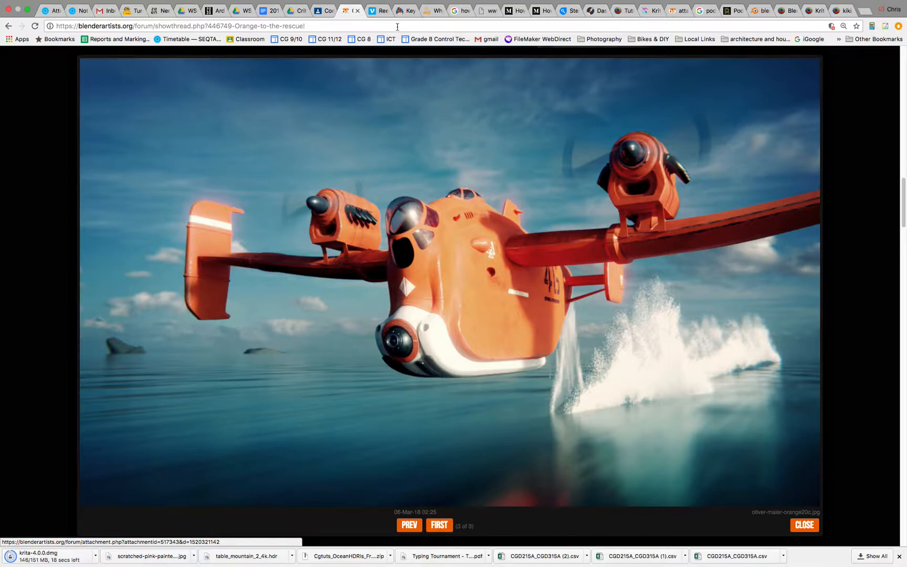
# Review the Computer Graphics 9/10 classroom post with its Blender link and attached Shipyard and seaplane start files.
pyautogui.click(328, 12)
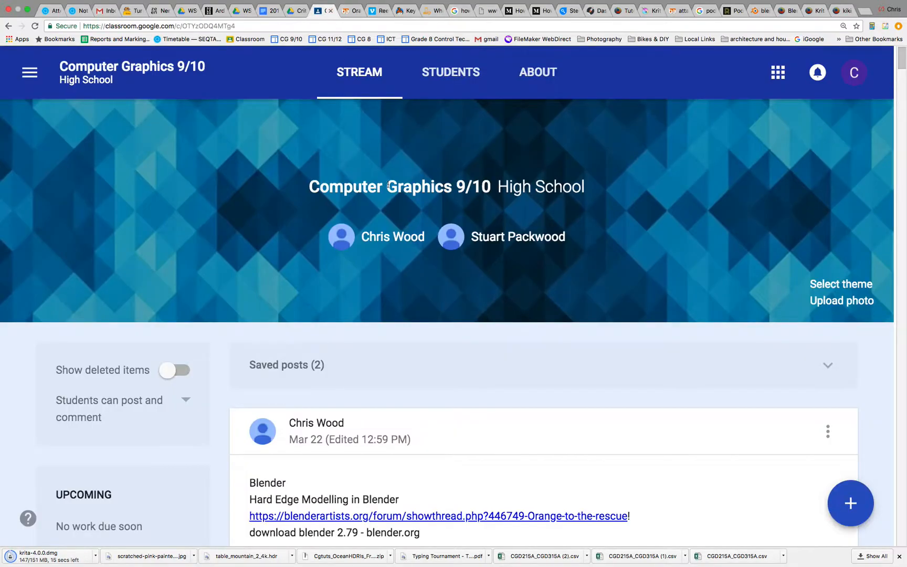
pyautogui.scroll(-5, 395, 400)
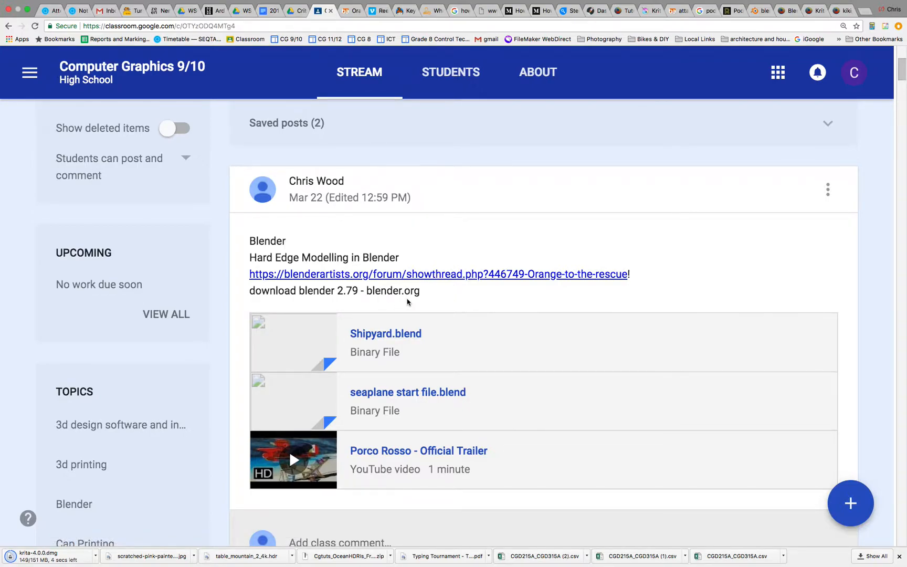
pyautogui.moveTo(727, 3)
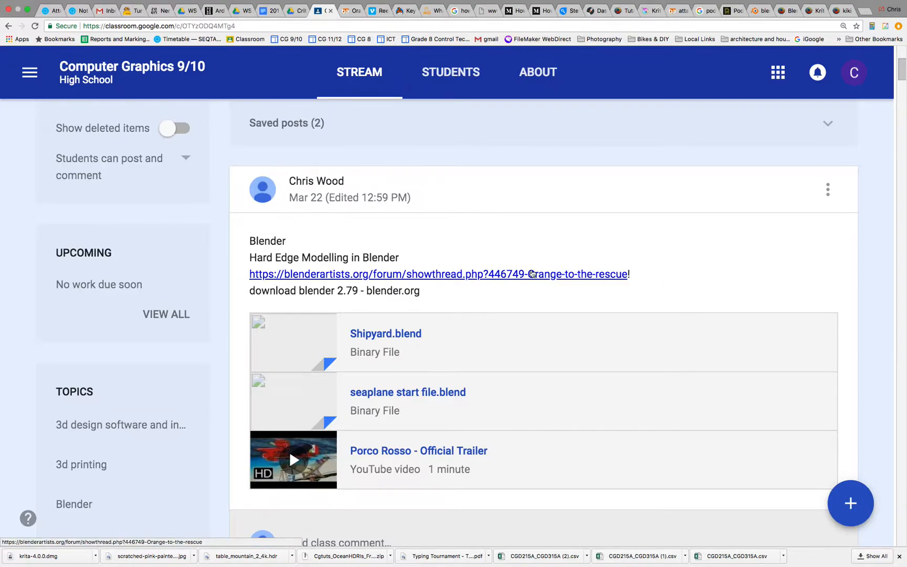
# Switch back to Blender with the seaplane start file.
pyautogui.press('super+Tab')
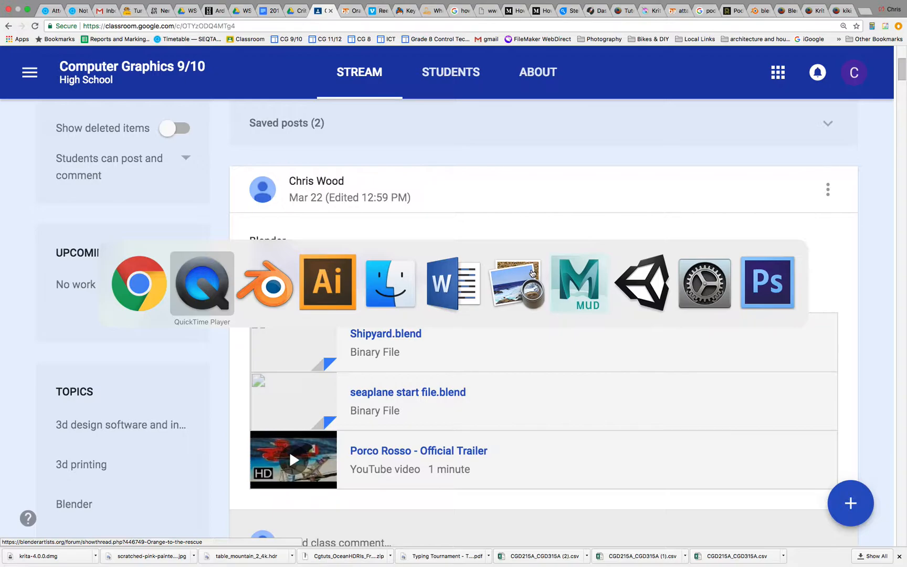
pyautogui.press('super+Tab')
pyautogui.press('super+Tab')
pyautogui.press('super+Tab')
pyautogui.press('super+Tab')
pyautogui.press('super+Tab')
pyautogui.press('super+Tab')
pyautogui.press('super+Tab')
pyautogui.press('super+Tab')
pyautogui.press('super+Tab')
pyautogui.press('super+Tab')
pyautogui.press('super+Tab')
pyautogui.press('super+Tab')
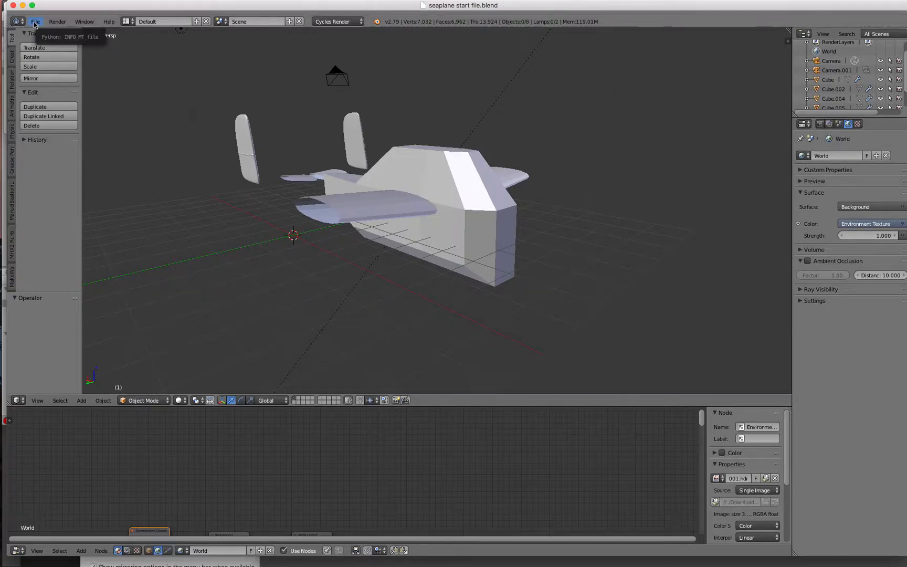
# Save the user settings from the input preferences, with Emulate Numpad enabled, and return the area to the 3D View.
pyautogui.click(21, 401)
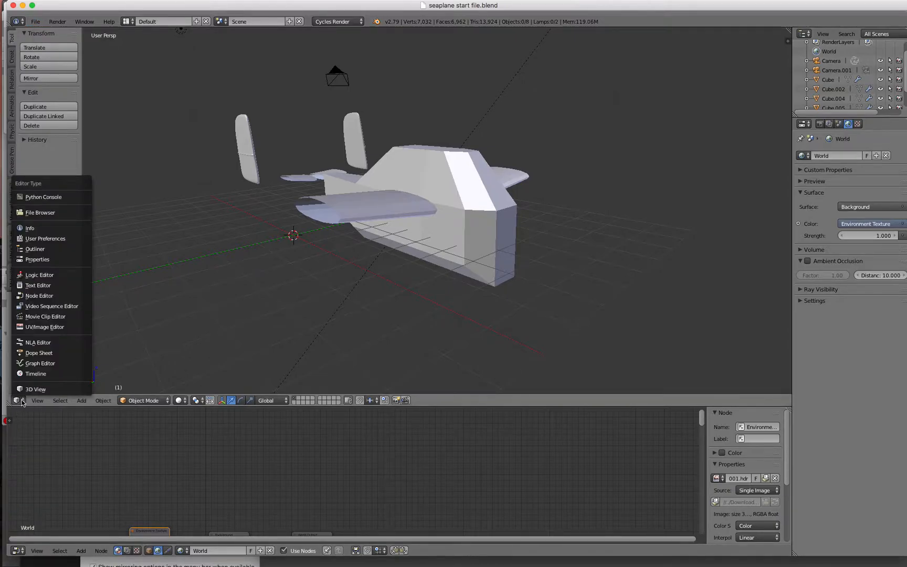
pyautogui.click(43, 239)
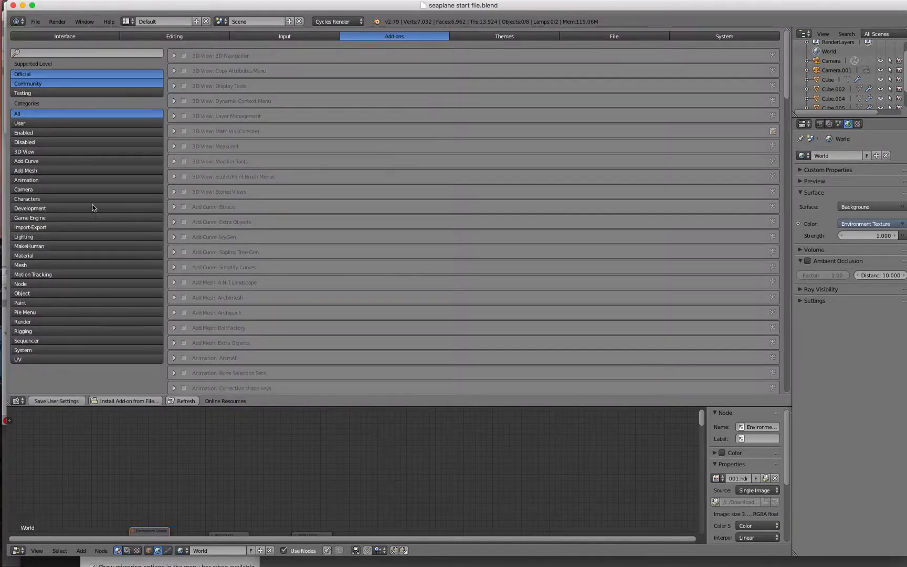
pyautogui.click(290, 37)
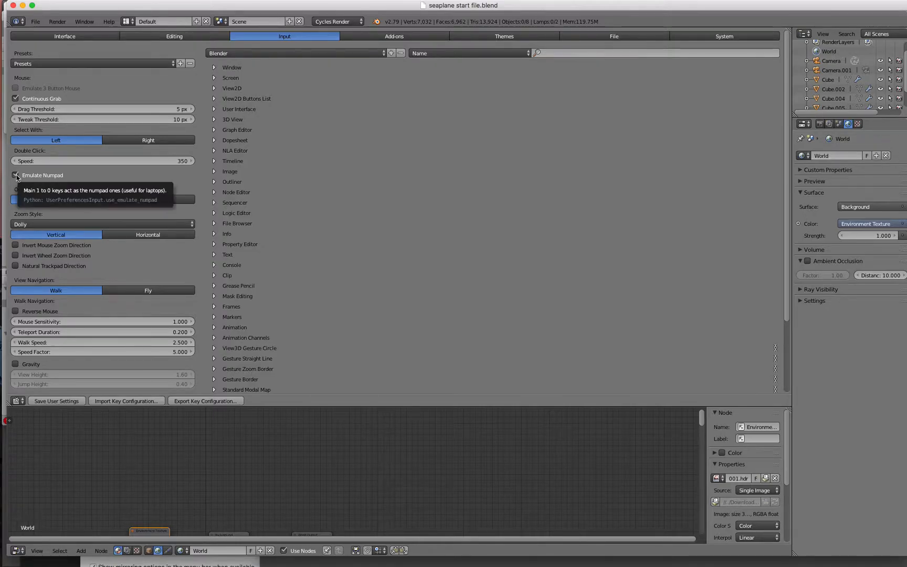
pyautogui.click(49, 402)
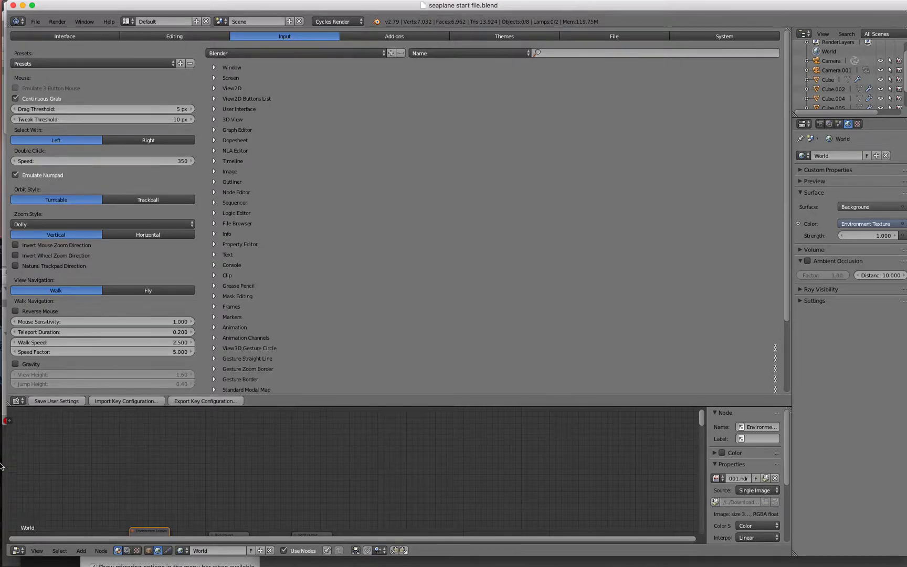
pyautogui.click(18, 401)
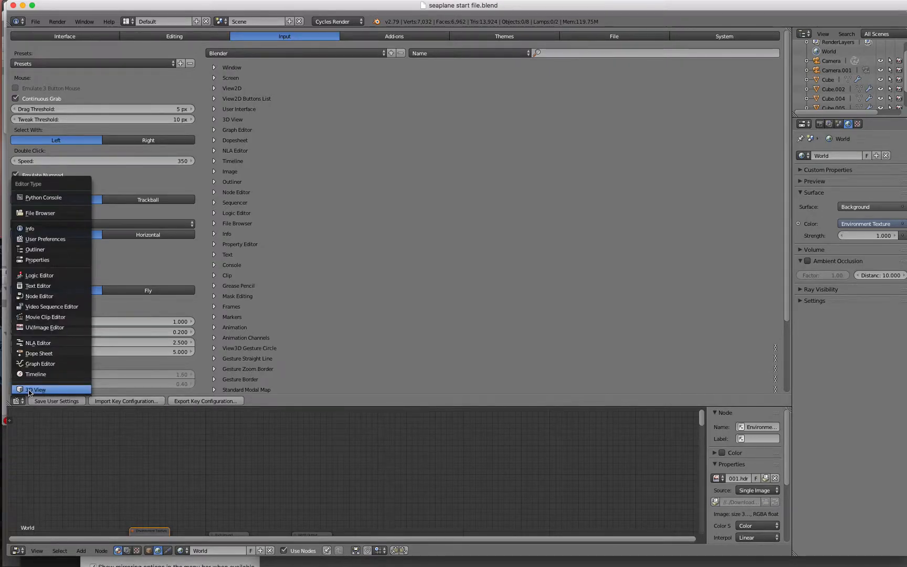
pyautogui.click(30, 390)
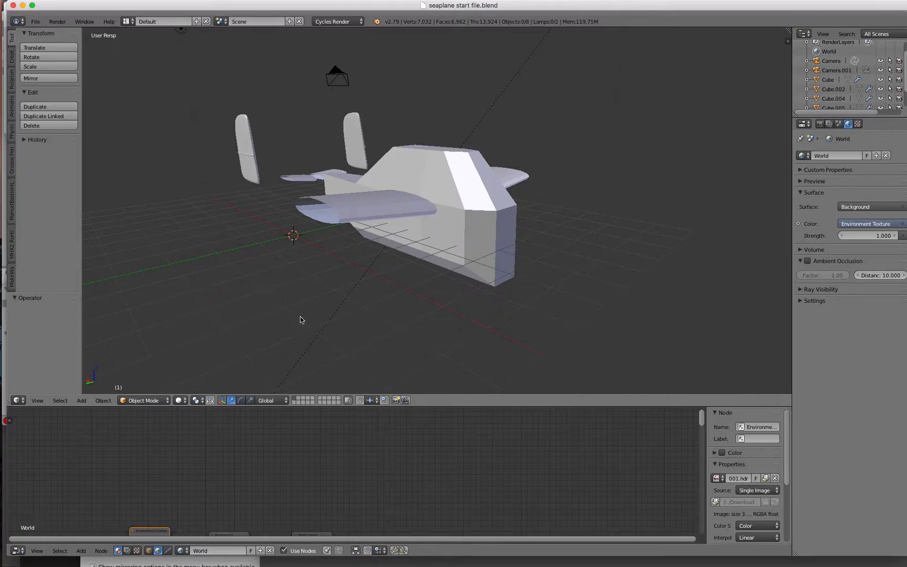
# Select the wings, the camera and the fuselage in turn, and widen the Outliner and Properties column.
pyautogui.rightClick(366, 220)
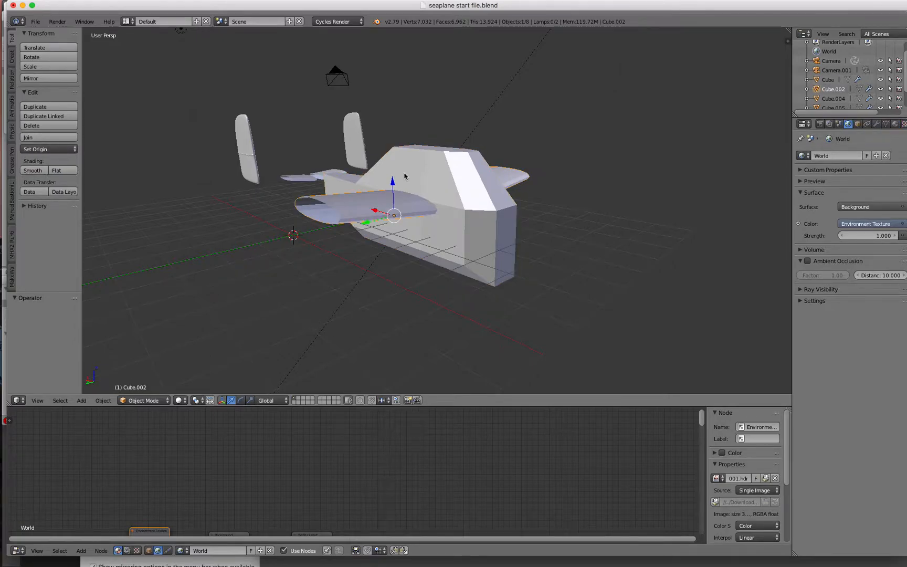
pyautogui.rightClick(337, 72)
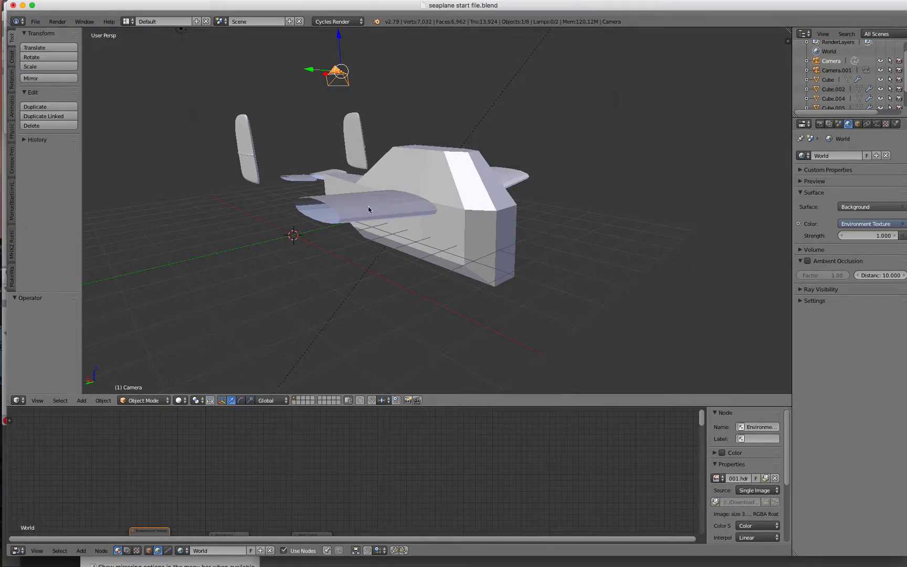
pyautogui.rightClick(349, 207)
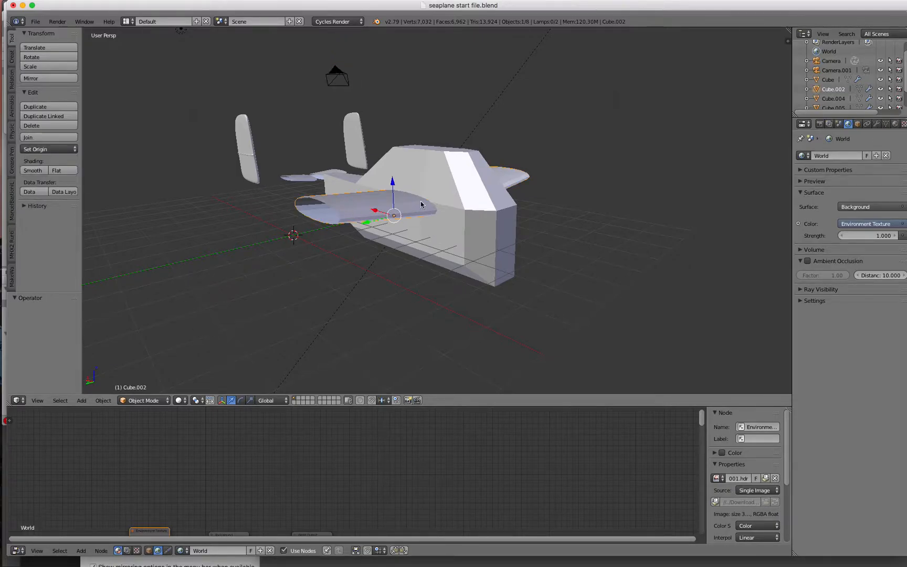
pyautogui.rightClick(473, 188)
pyautogui.rightClick(365, 146)
pyautogui.rightClick(453, 191)
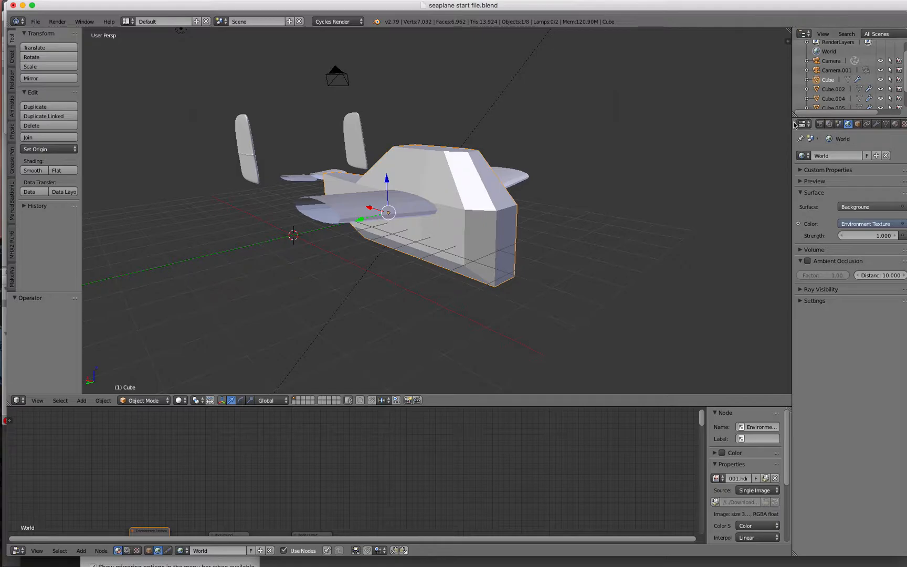
pyautogui.moveTo(792, 124); pyautogui.dragTo(723, 125)
pyautogui.scroll(-1, 795, 79)
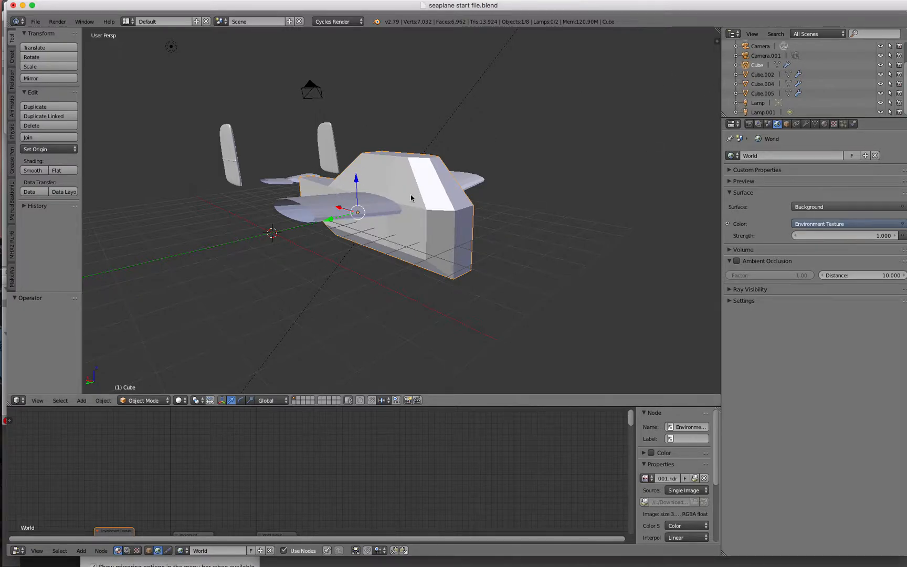
# Inspect the seaplane's separate parts by selecting the wings, the tailplane and the tail fins in turn.
pyautogui.rightClick(314, 205)
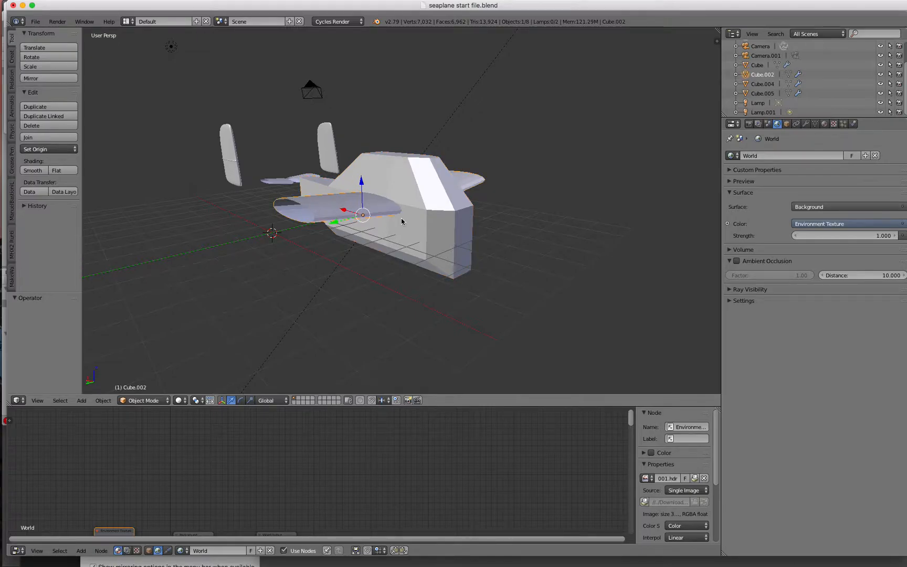
pyautogui.moveTo(439, 218); pyautogui.dragTo(466, 233, button='middle')
pyautogui.rightClick(249, 207)
pyautogui.rightClick(187, 177)
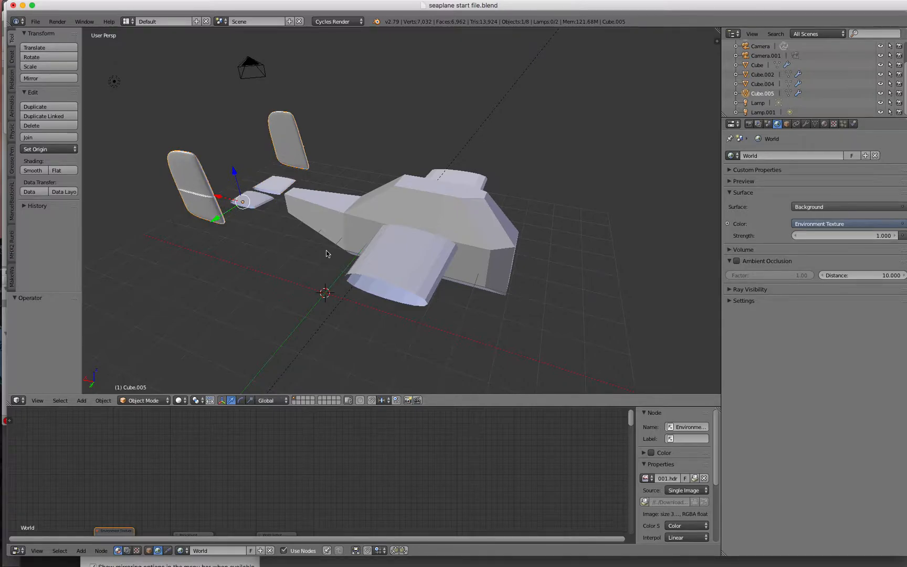
pyautogui.moveTo(361, 276); pyautogui.dragTo(330, 276, button='middle')
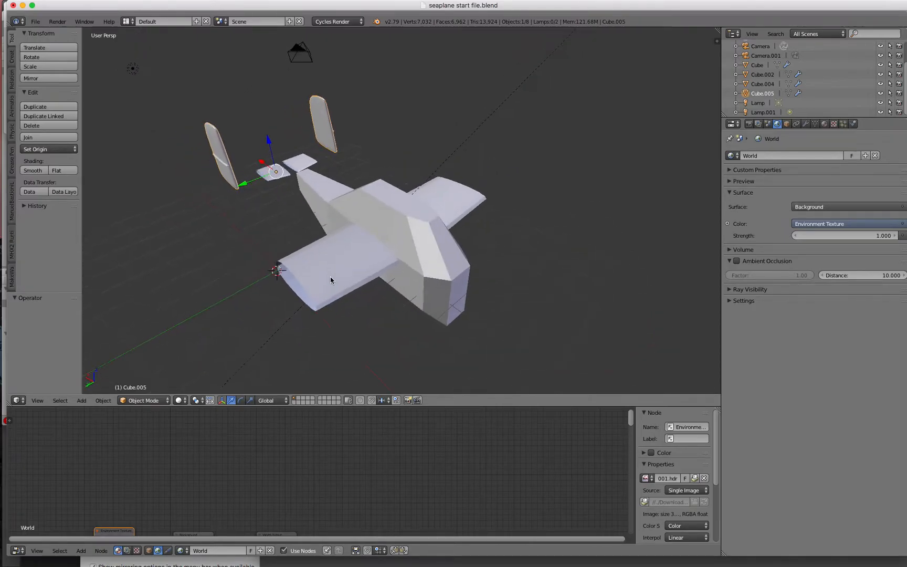
# Select the fuselage and put it into Edit Mode.
pyautogui.rightClick(387, 208)
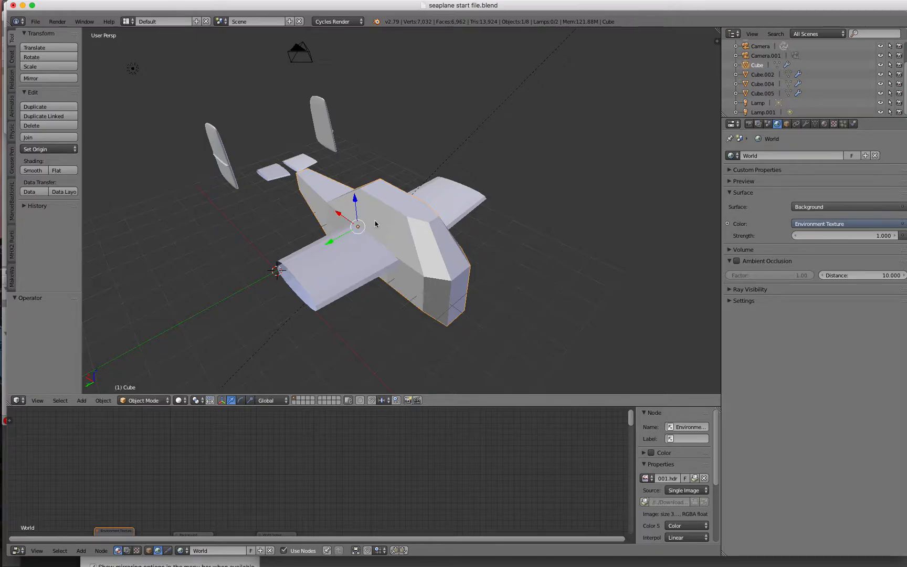
pyautogui.click(150, 401)
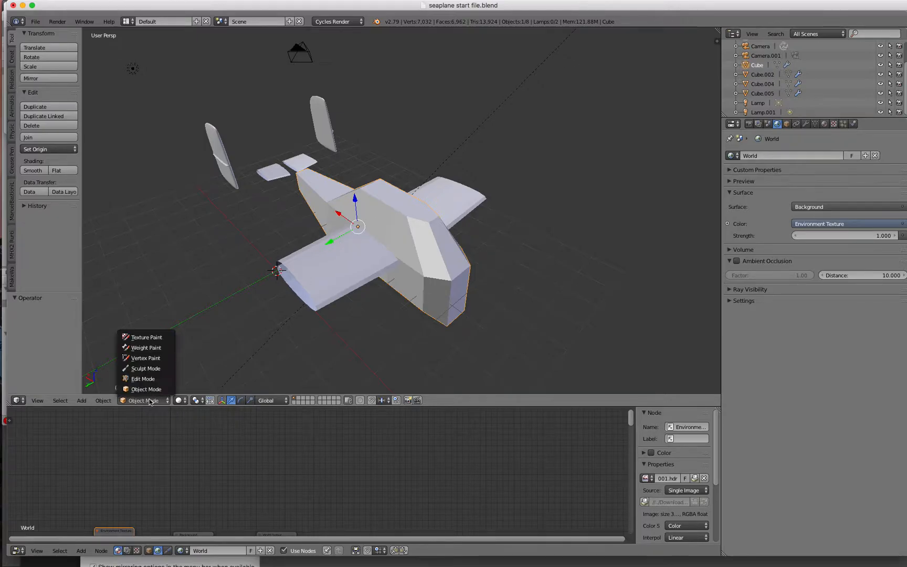
pyautogui.click(141, 379)
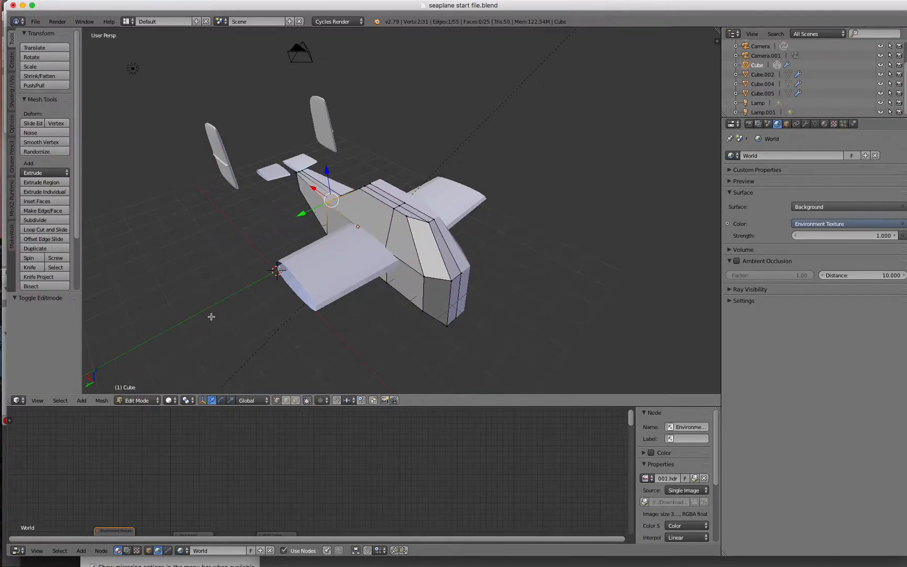
pyautogui.scroll(-1, 395, 243)
pyautogui.scroll(5, 395, 244)
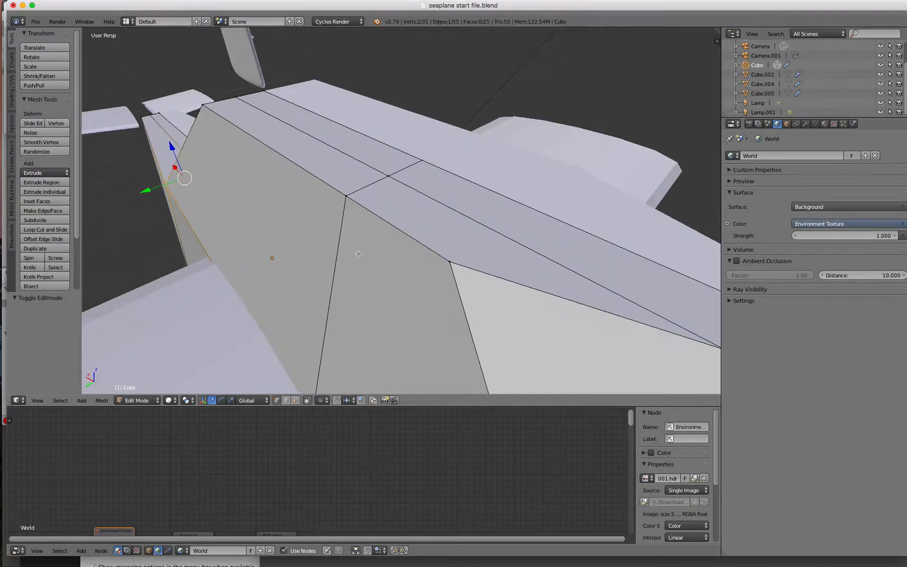
pyautogui.scroll(-3, 356, 253)
pyautogui.moveTo(356, 253); pyautogui.dragTo(329, 261, button='middle')
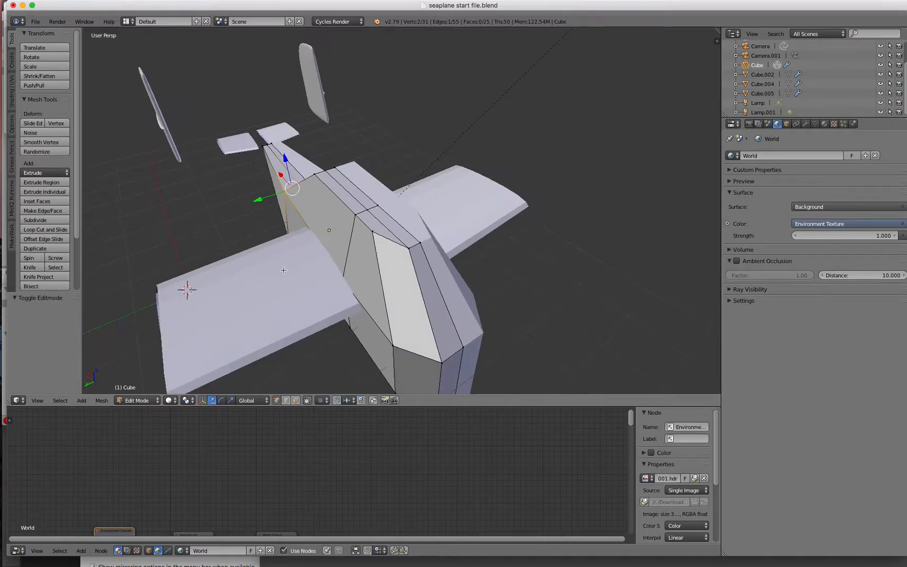
# Select the centre vertex on the edge crossing the fuselage roof.
pyautogui.rightClick(356, 213)
pyautogui.rightClick(367, 210)
pyautogui.scroll(-4, 379, 204)
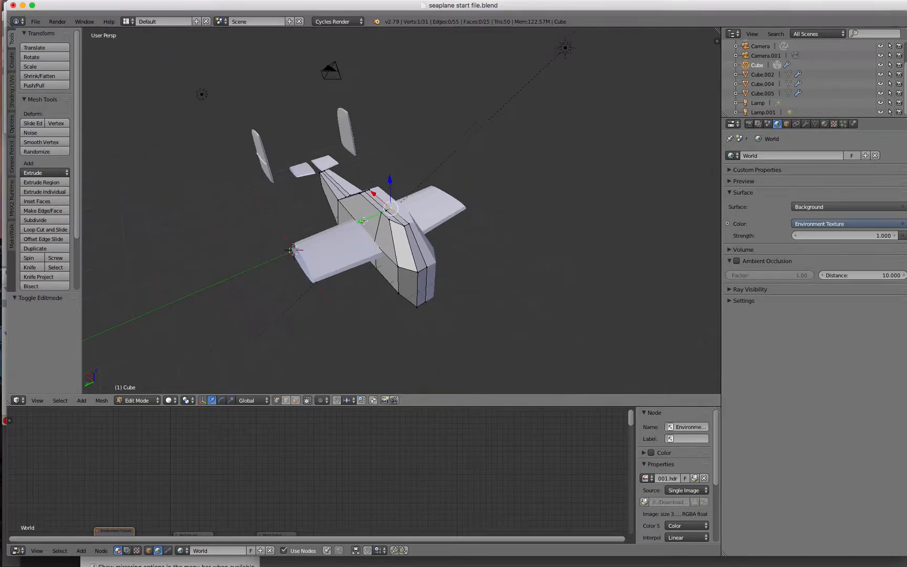
pyautogui.scroll(7, 365, 220)
pyautogui.moveTo(266, 228); pyautogui.dragTo(323, 229, button='middle')
pyautogui.rightClick(489, 210)
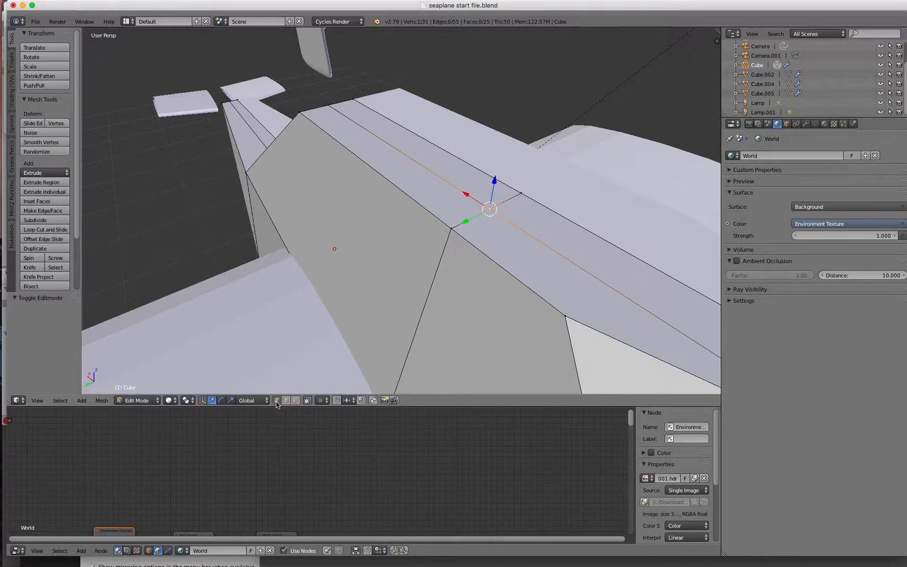
# Try moving the three vertices across the fuselage roof up along Z and sideways along Y, undoing each move.
pyautogui.rightClick(451, 228)
pyautogui.keyDown('shift'); pyautogui.rightClick(486, 208); pyautogui.keyUp('shift')
pyautogui.keyDown('shift'); pyautogui.rightClick(517, 194); pyautogui.keyUp('shift')
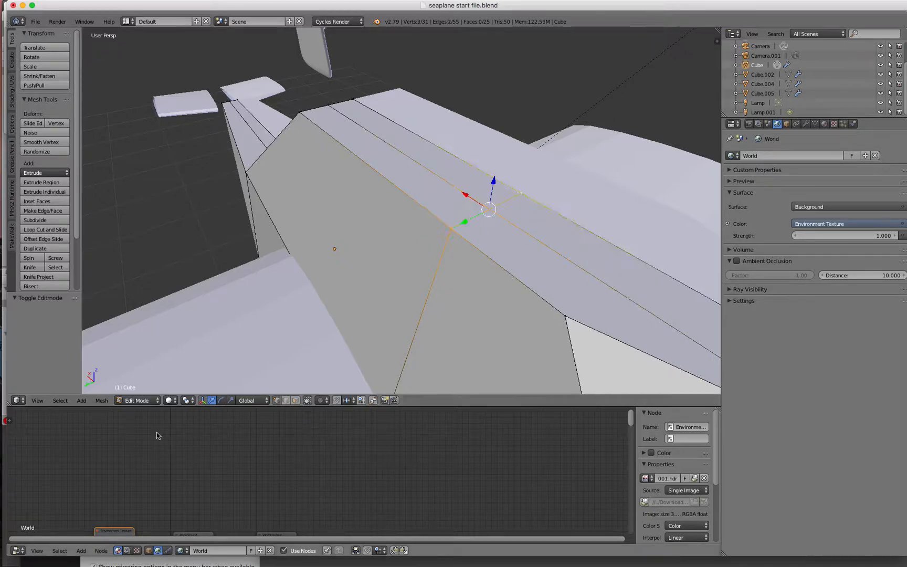
pyautogui.moveTo(493, 183); pyautogui.dragTo(507, 133)
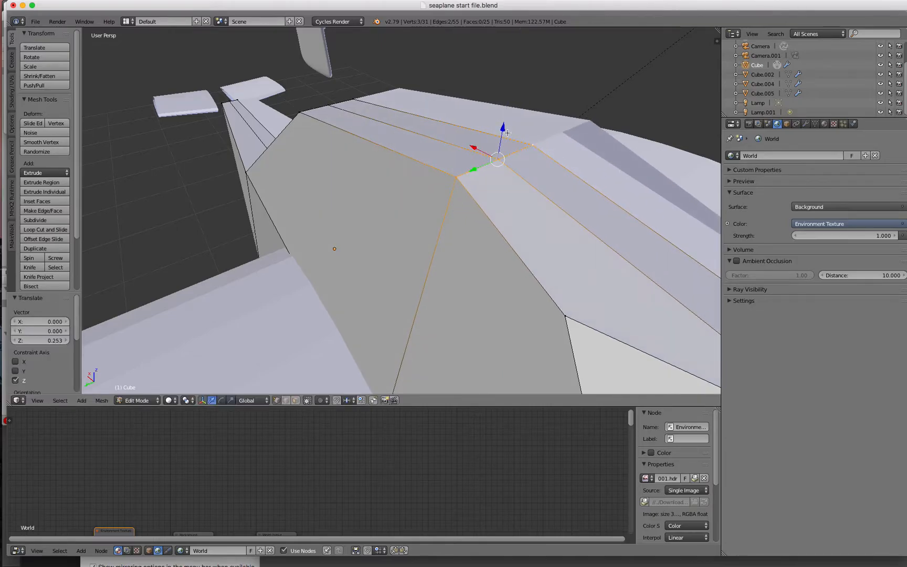
pyautogui.hotkey('ctrl', 'z')
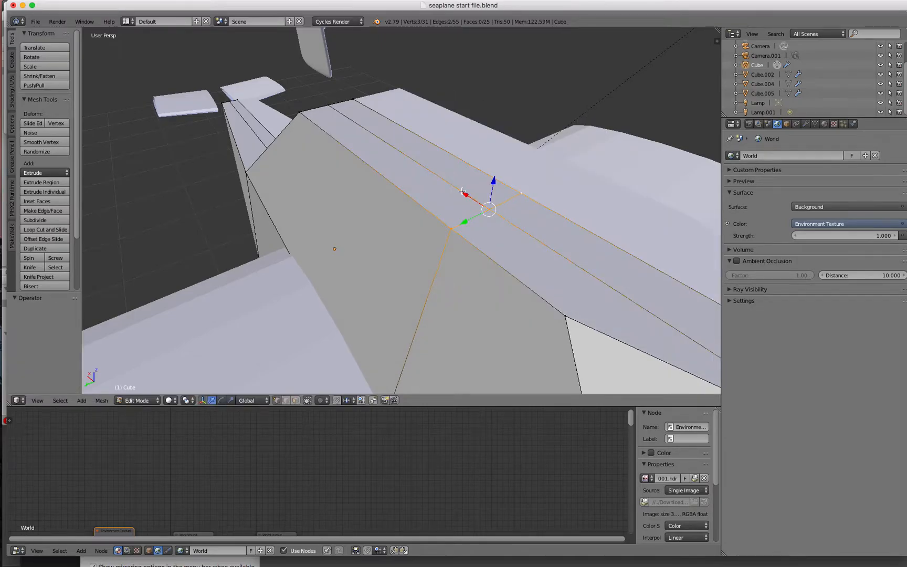
pyautogui.moveTo(494, 181); pyautogui.dragTo(506, 129)
pyautogui.hotkey('ctrl', 'z')
pyautogui.moveTo(463, 218); pyautogui.dragTo(390, 249)
pyautogui.hotkey('ctrl', 'z')
# Change to edge selection and select the forward centre edge along the fuselage roof.
pyautogui.click(286, 401)
pyautogui.rightClick(484, 258)
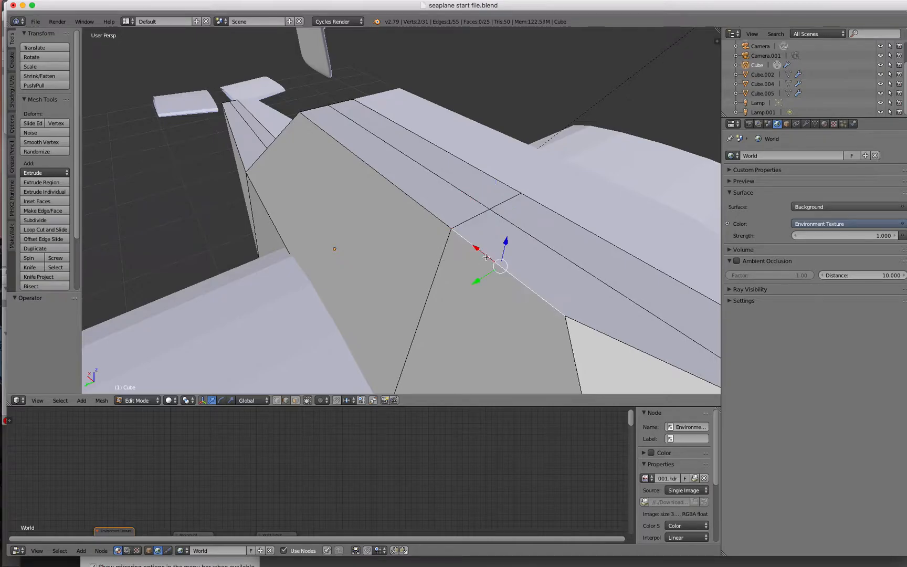
pyautogui.rightClick(547, 246)
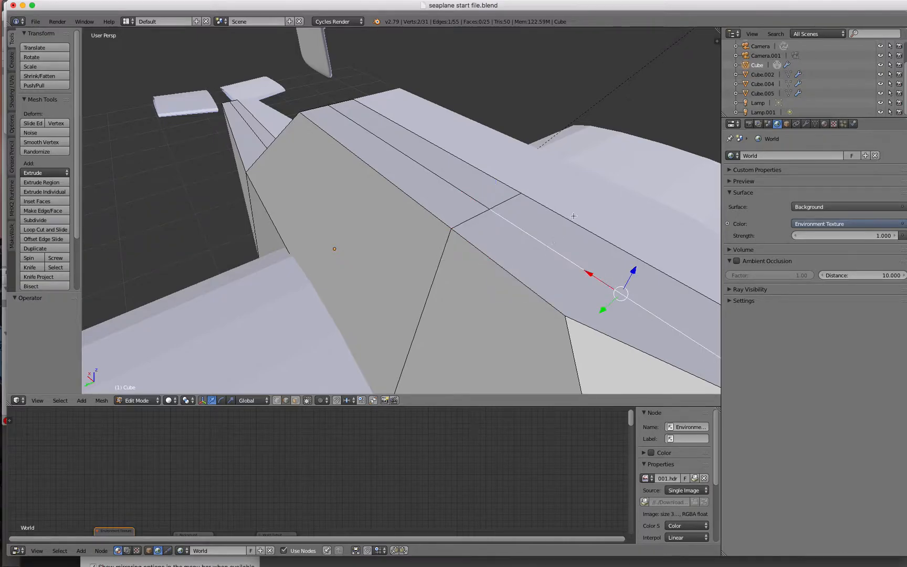
# Select single edges on the fuselage roof in turn, from the crosswise edge to the long outer edge above the side face.
pyautogui.rightClick(537, 213)
pyautogui.rightClick(508, 204)
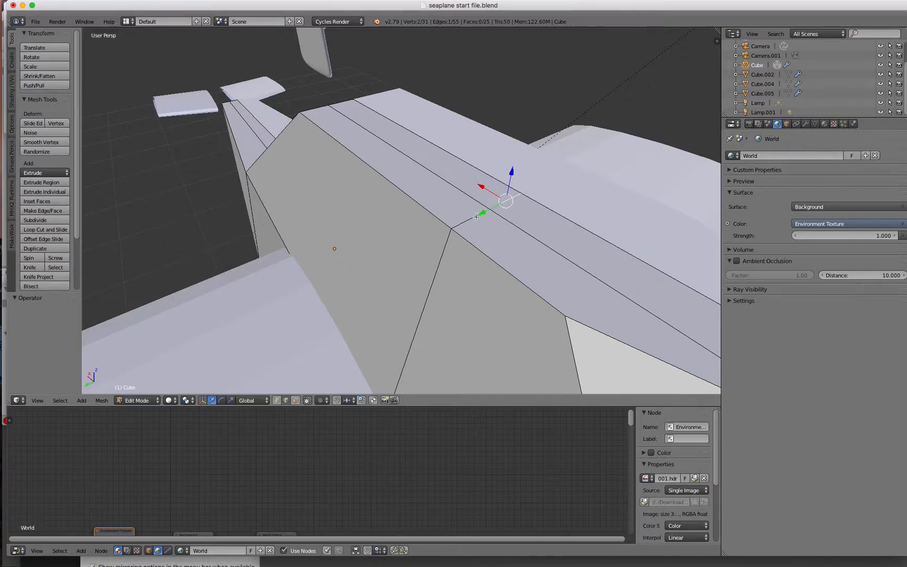
pyautogui.rightClick(426, 168)
pyautogui.rightClick(399, 186)
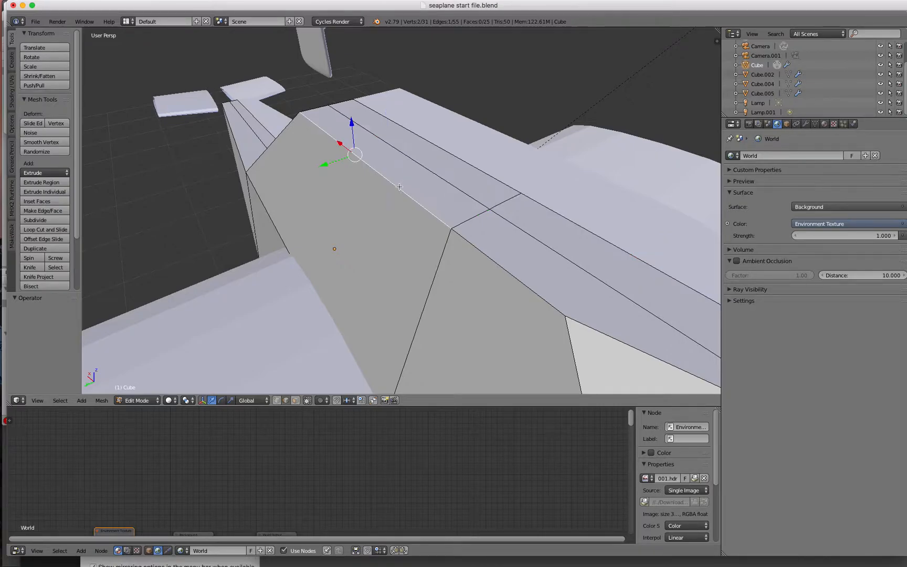
# Change to face selection and select the fuselage's roof and side faces one by one, ending on the large side face above the wing.
pyautogui.click(295, 400)
pyautogui.rightClick(334, 211)
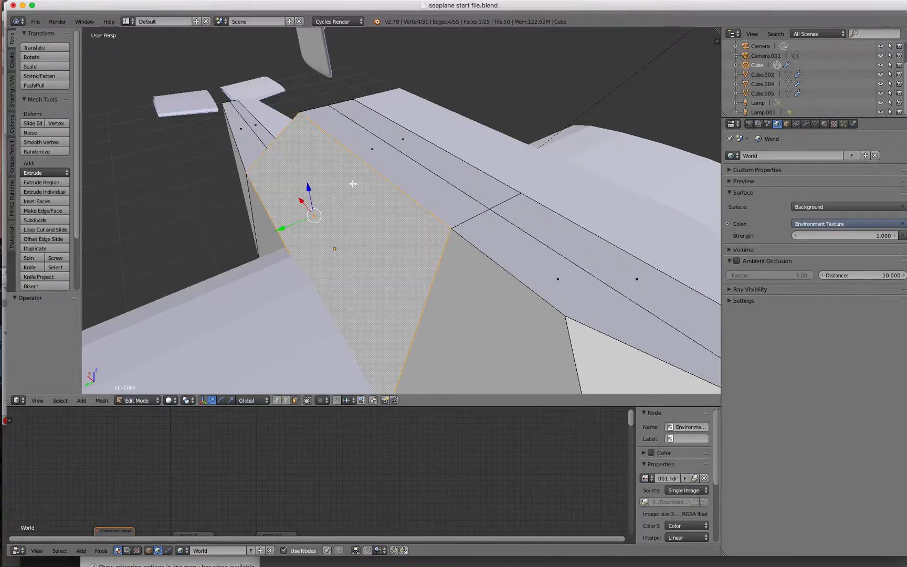
pyautogui.rightClick(371, 149)
pyautogui.rightClick(403, 137)
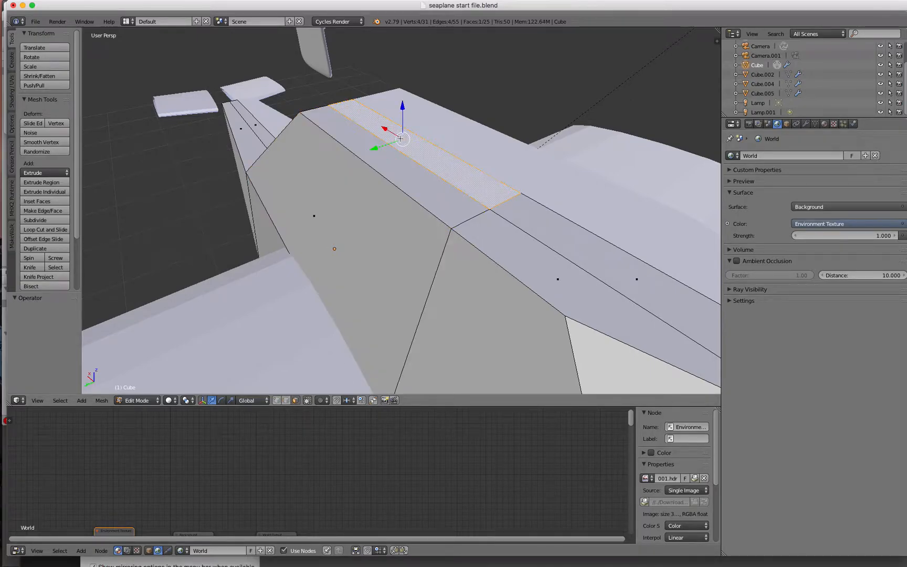
pyautogui.rightClick(323, 206)
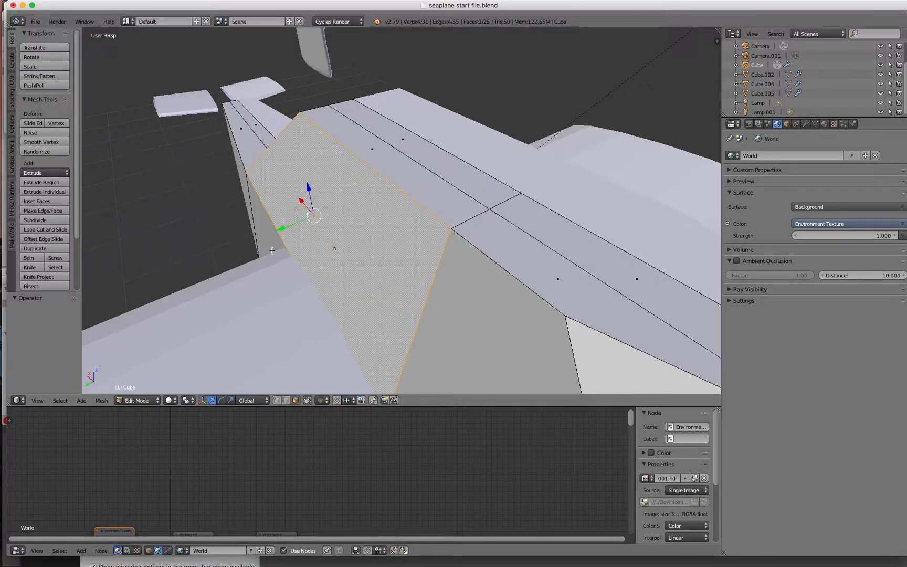
# Select the sloping faces behind the fuselage roof one at a time, ending on the outer top face of the tail boom.
pyautogui.moveTo(255, 236); pyautogui.dragTo(351, 240, button='middle')
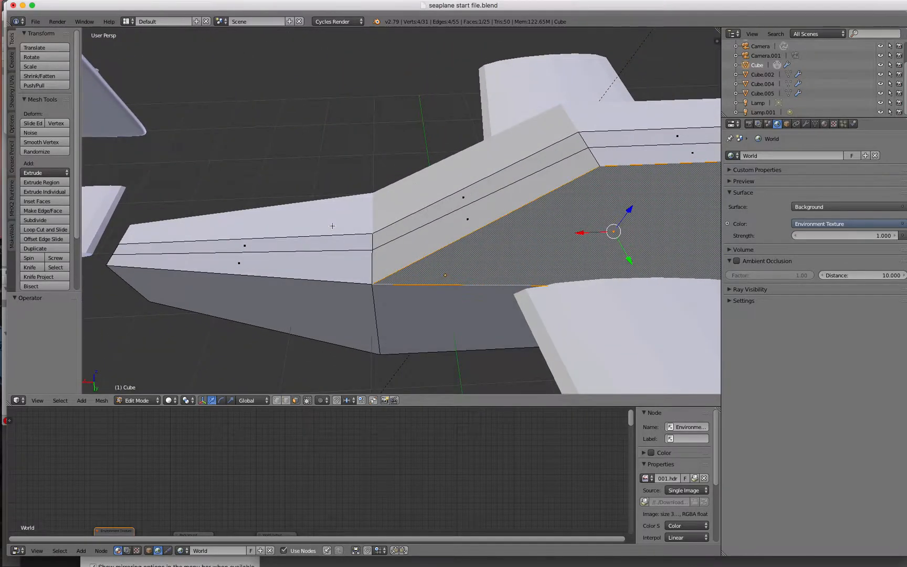
pyautogui.rightClick(463, 220)
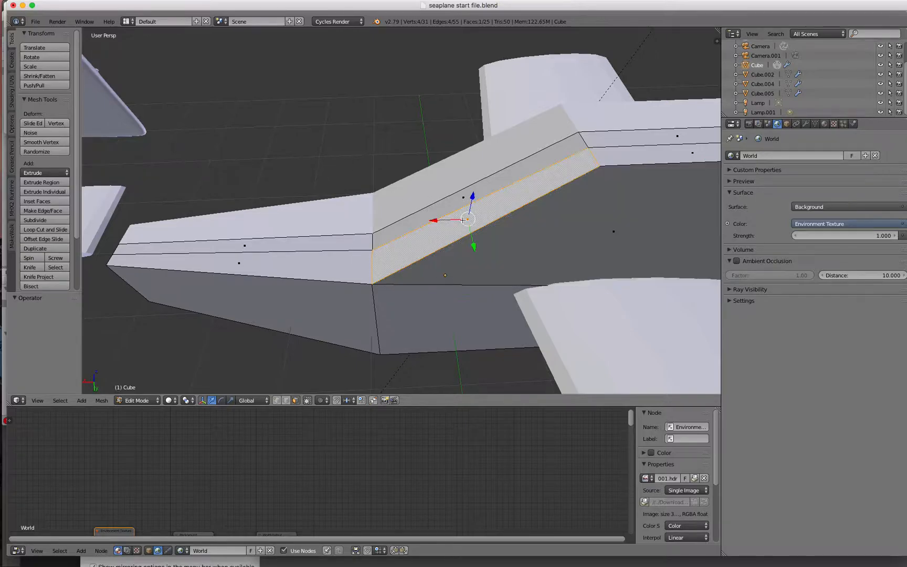
pyautogui.rightClick(464, 196)
pyautogui.rightClick(489, 213)
pyautogui.rightClick(248, 266)
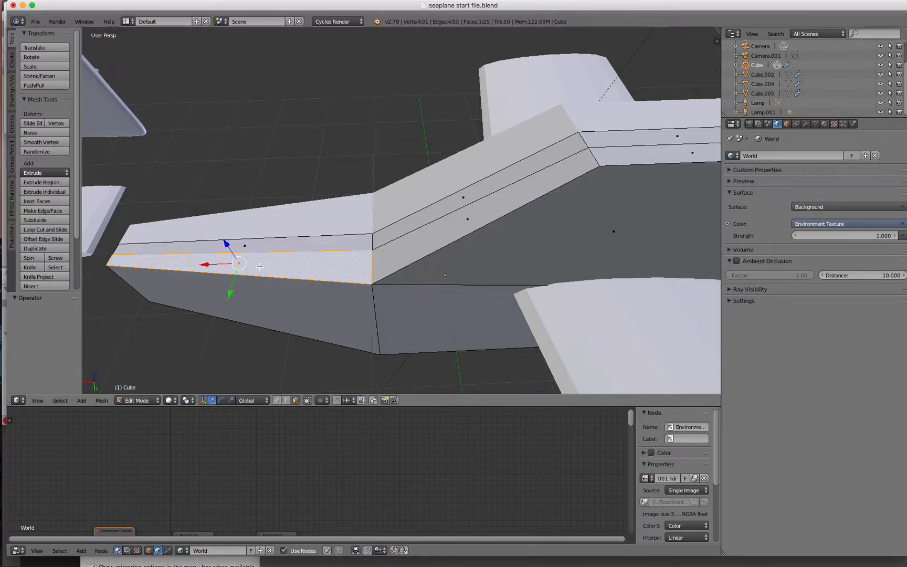
# Widen the properties editor and show the fuselage's modifier settings.
pyautogui.scroll(3, 333, 309)
pyautogui.scroll(-3, 333, 308)
pyautogui.moveTo(462, 263); pyautogui.dragTo(396, 230, button='middle')
pyautogui.scroll(-8, 407, 241)
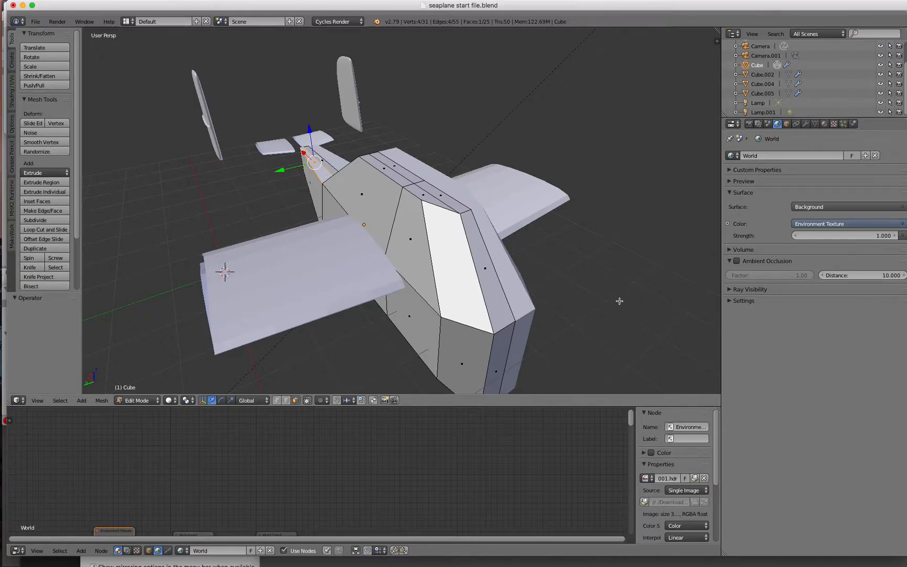
pyautogui.moveTo(721, 247); pyautogui.dragTo(648, 248)
pyautogui.moveTo(445, 240); pyautogui.dragTo(409, 265, button='middle')
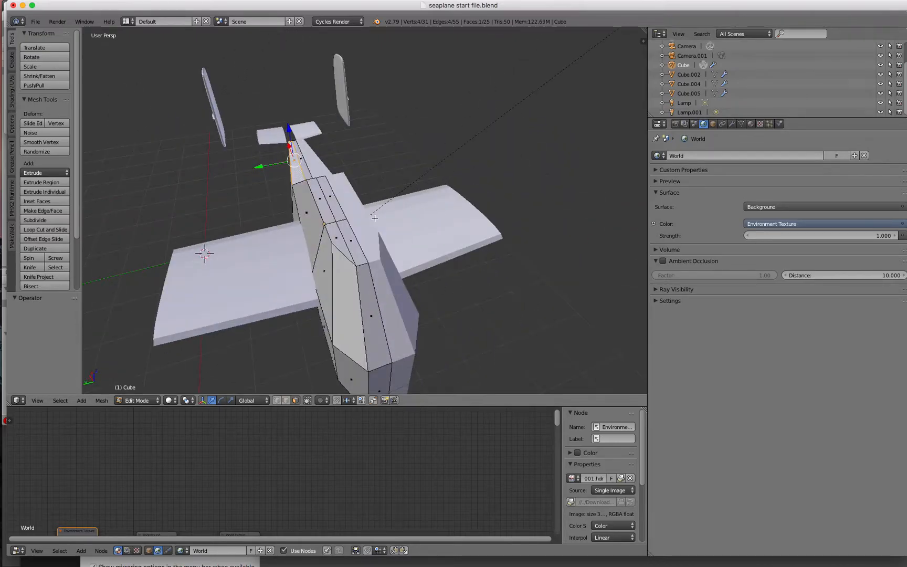
pyautogui.click(733, 124)
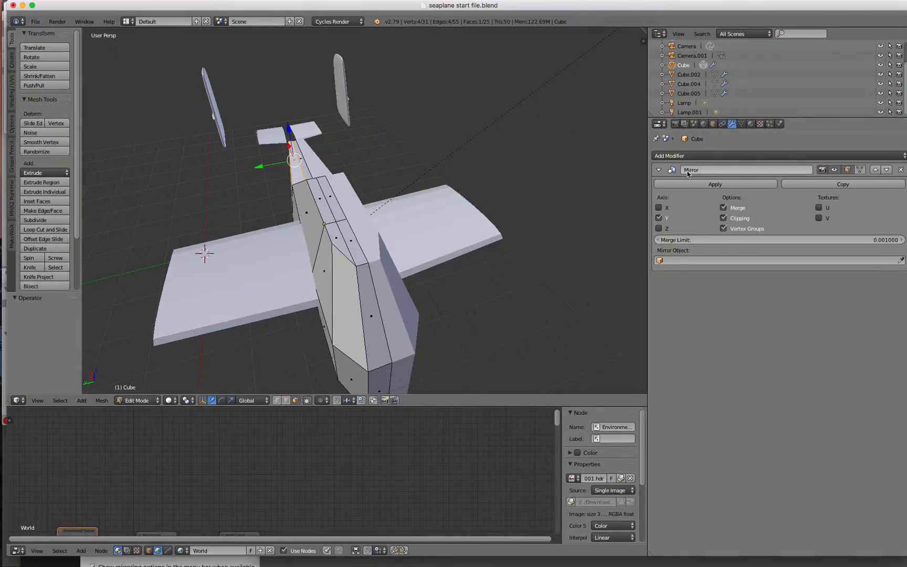
# Select the fuselage's side face above the wing, try moving it outward along Y, and undo the move.
pyautogui.rightClick(312, 215)
pyautogui.moveTo(273, 222); pyautogui.dragTo(213, 226)
pyautogui.hotkey('ctrl', 'z')
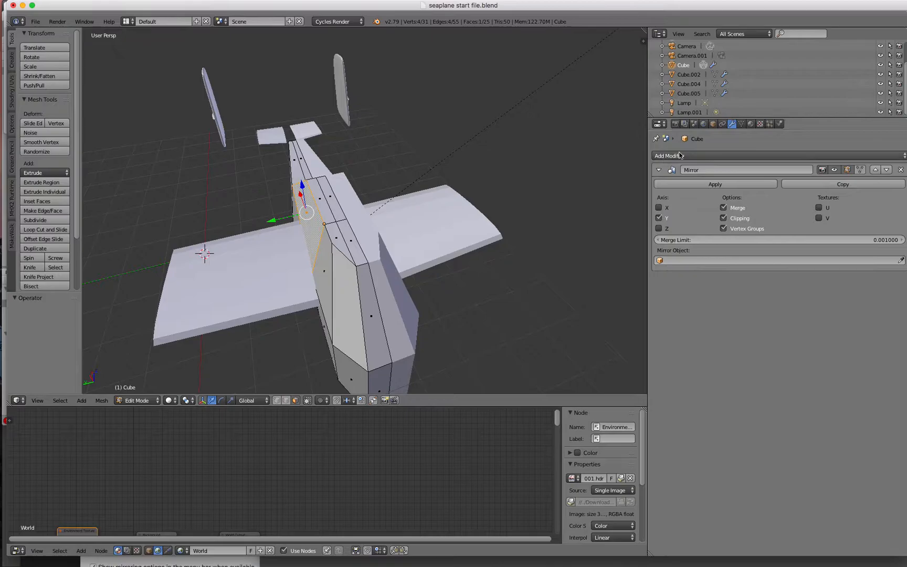
# Add a Subdivision Surface modifier to the fuselage and inspect the smoothed shape from both sides.
pyautogui.click(715, 156)
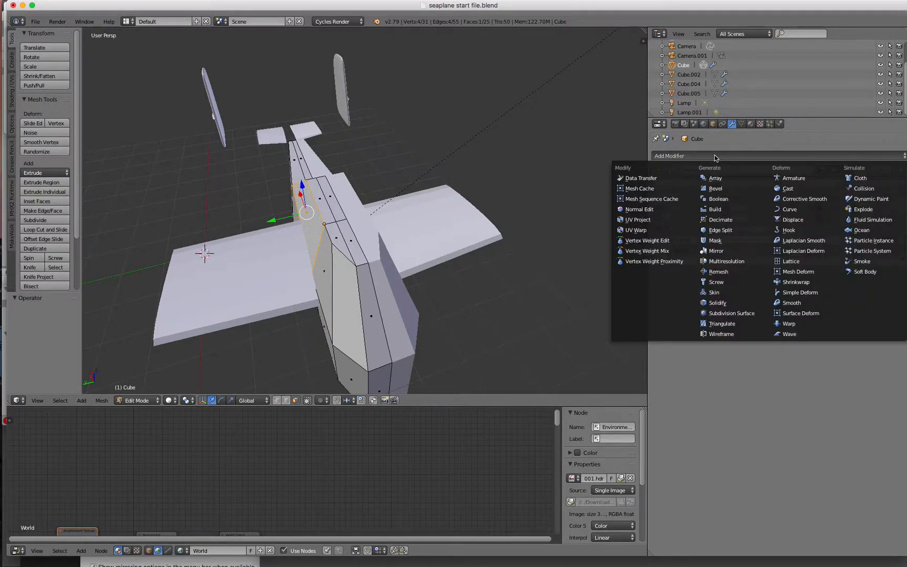
pyautogui.click(725, 314)
pyautogui.moveTo(486, 283); pyautogui.dragTo(419, 279, button='middle')
pyautogui.moveTo(177, 285); pyautogui.dragTo(275, 285, button='middle')
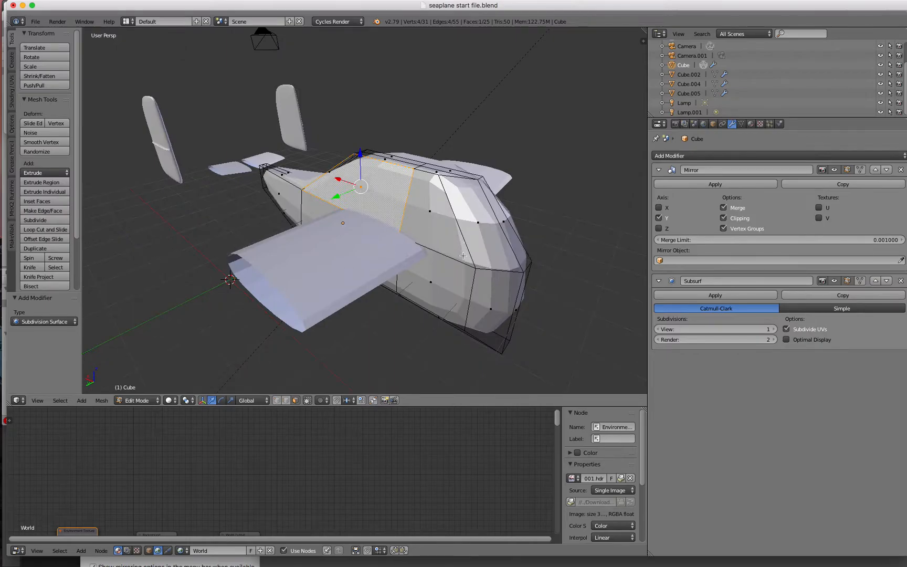
pyautogui.moveTo(483, 281); pyautogui.dragTo(409, 296, button='middle')
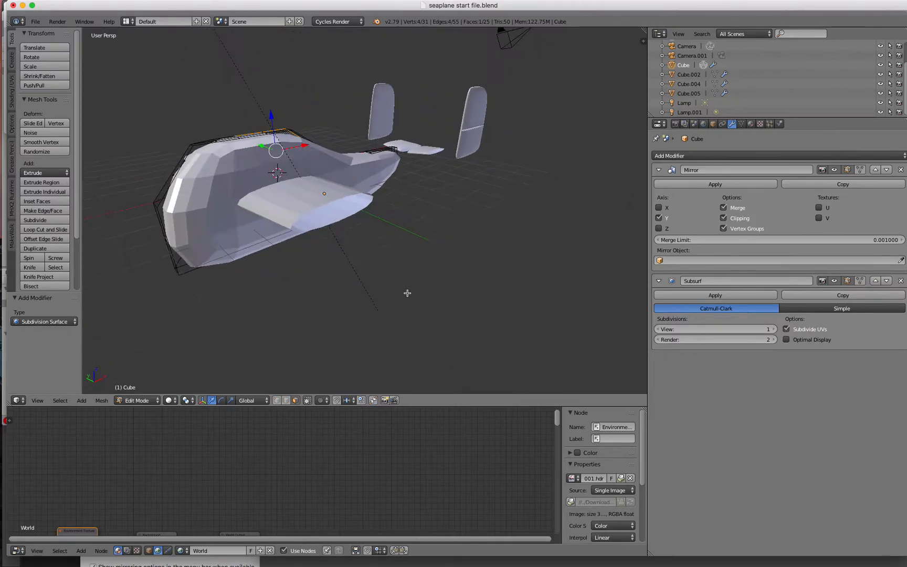
# Set the Subdivision Surface modifier's view and render subdivisions to 3.
pyautogui.click(774, 331)
pyautogui.click(774, 330)
pyautogui.moveTo(265, 300); pyautogui.dragTo(366, 290, button='middle')
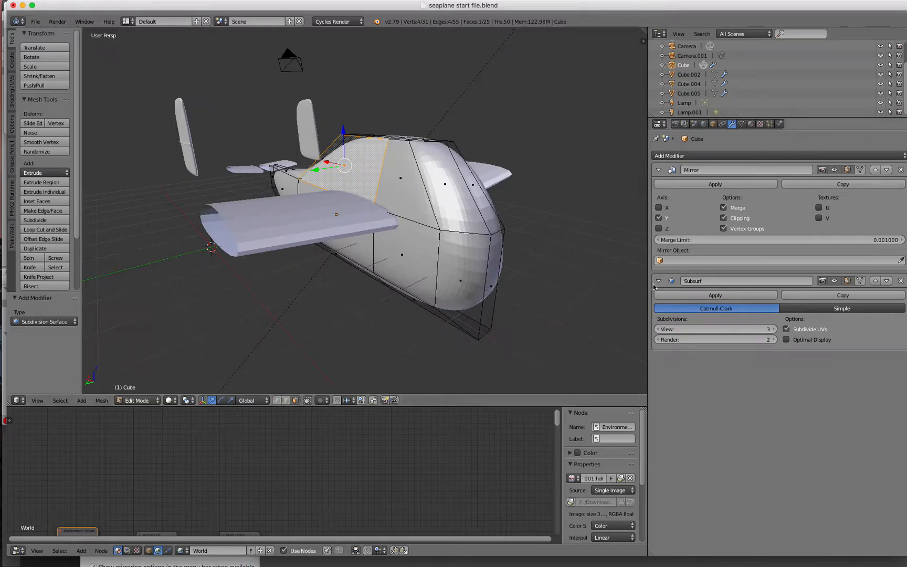
pyautogui.click(774, 340)
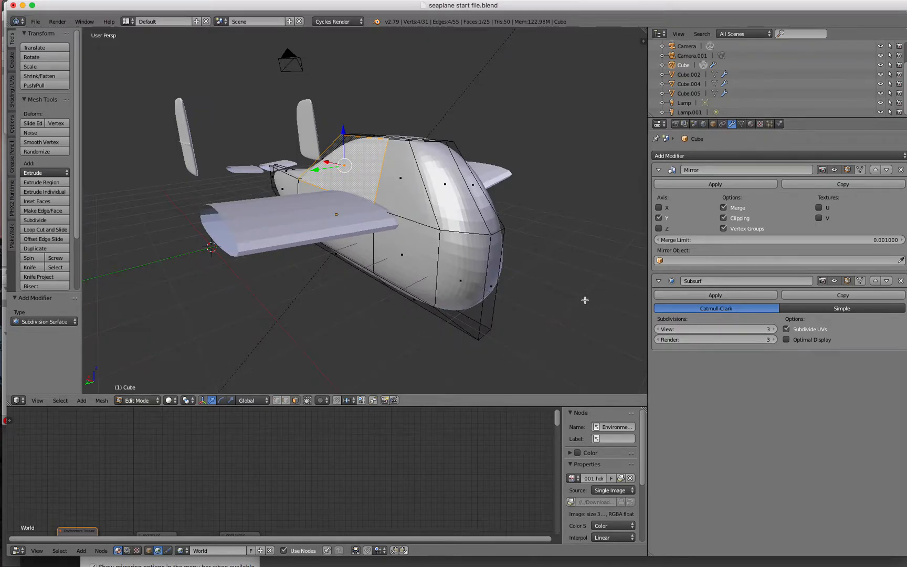
# Try a view subdivision level of 4 on the fuselage, and return both the view and render levels to 3.
pyautogui.click(774, 329)
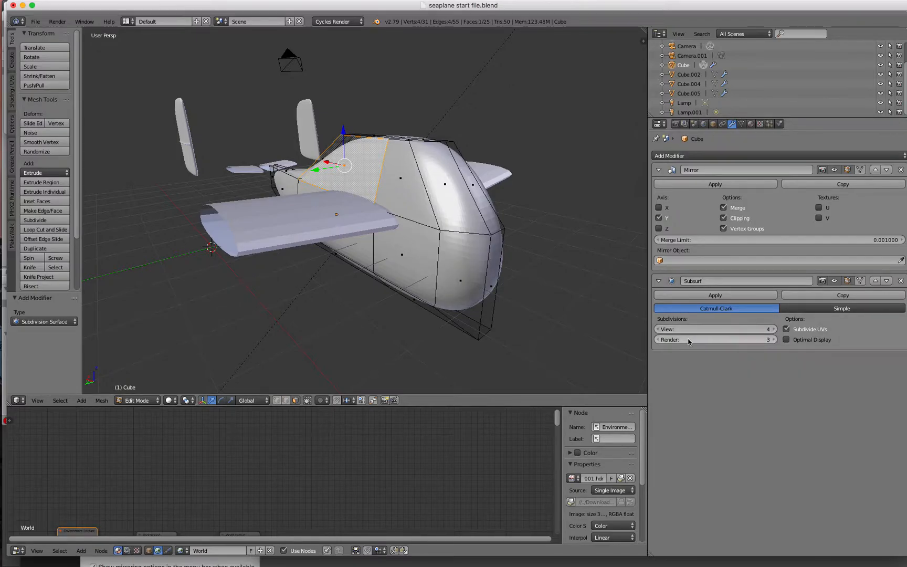
pyautogui.click(657, 329)
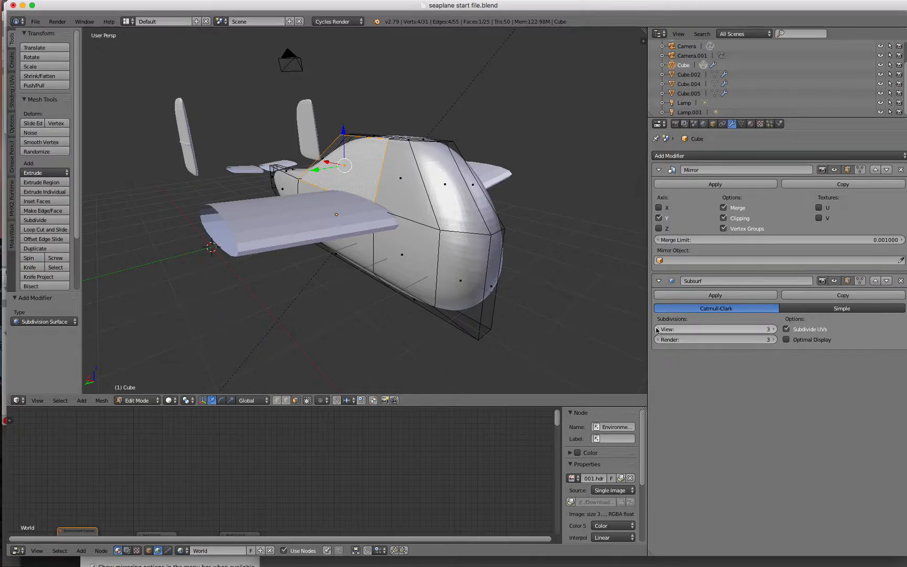
pyautogui.click(659, 342)
pyautogui.click(773, 340)
pyautogui.moveTo(433, 209)
pyautogui.mouseDown(button='middle')
pyautogui.moveTo(317, 198)
pyautogui.moveTo(433, 210)
pyautogui.mouseUp(button='middle')
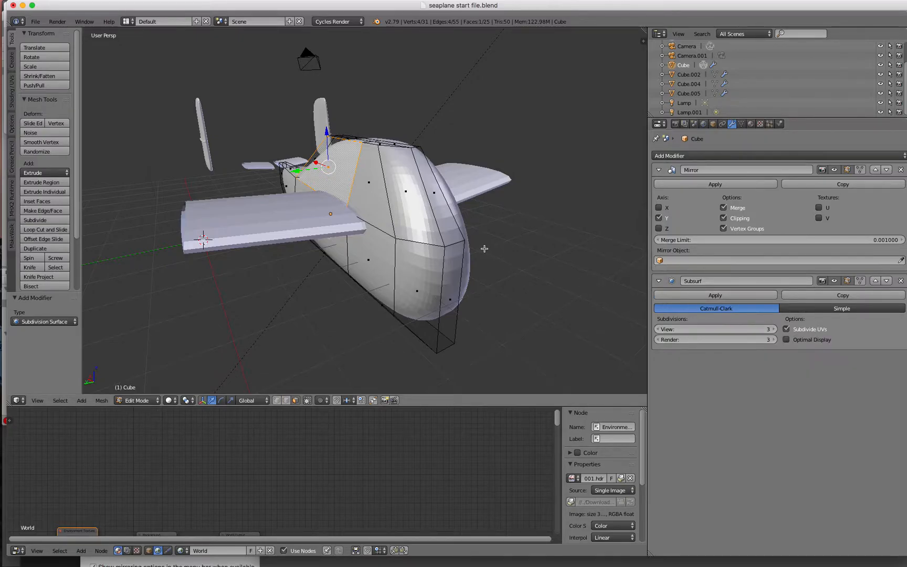
pyautogui.moveTo(513, 245)
pyautogui.mouseDown(button='middle')
pyautogui.moveTo(319, 249)
pyautogui.moveTo(518, 237)
pyautogui.moveTo(523, 247)
pyautogui.mouseUp(button='middle')
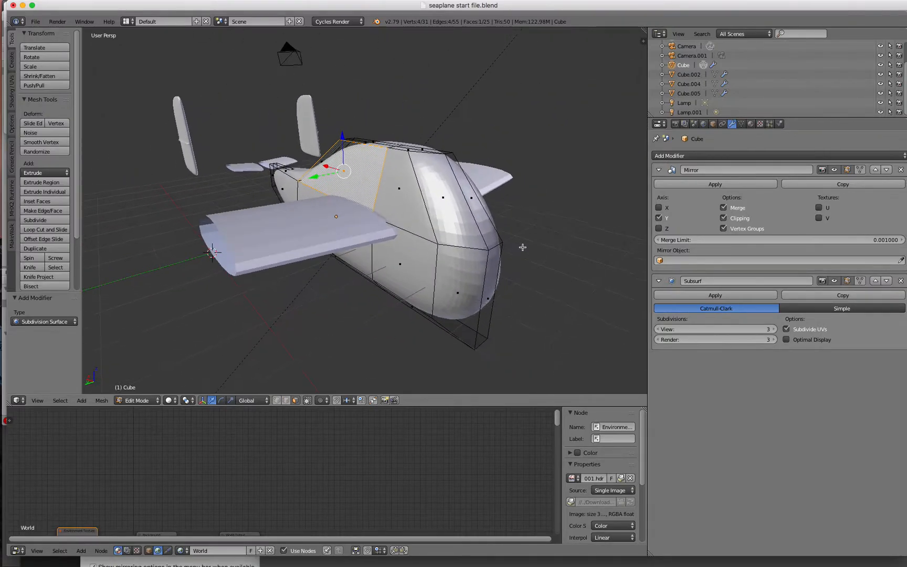